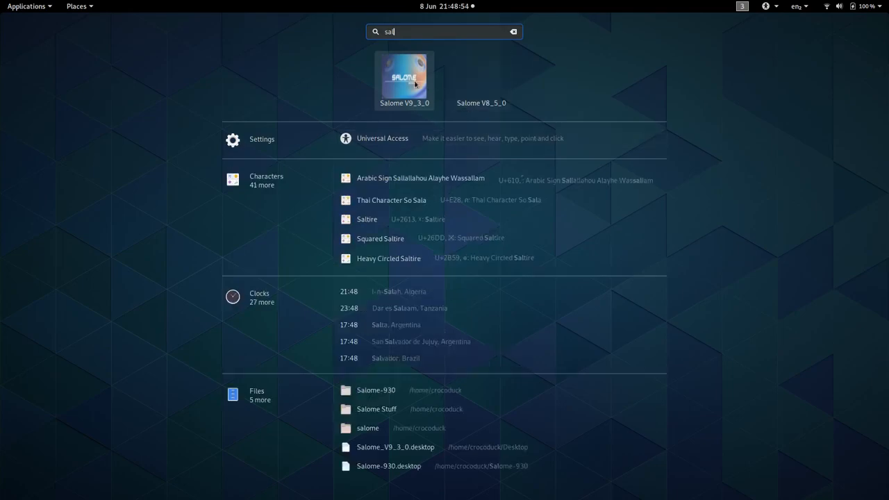
Step: Launch Salome V9_3_0 and activate its Geometry module
{"action": "left_click", "coordinate": [411, 80]}
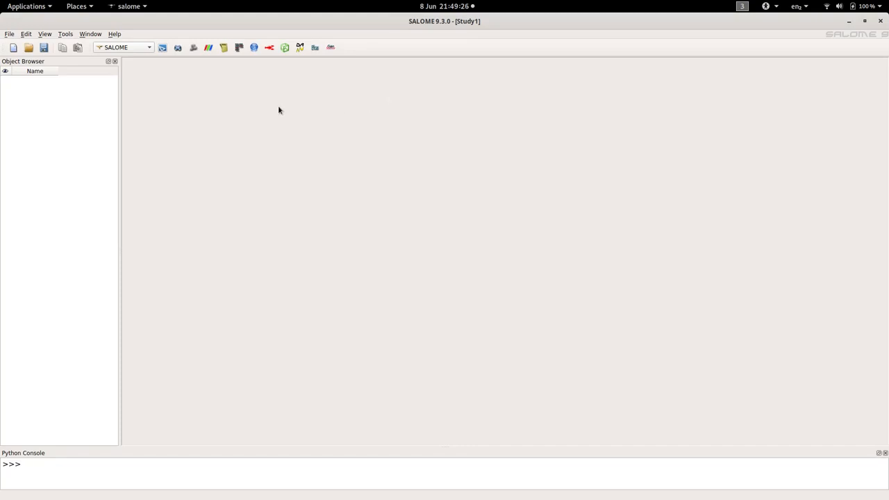
{"action": "left_click", "coordinate": [148, 49]}
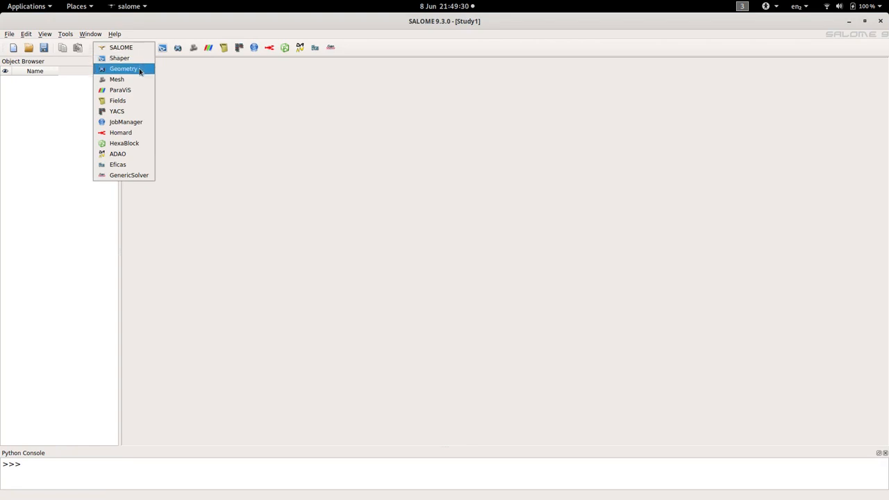
{"action": "left_click", "coordinate": [139, 73]}
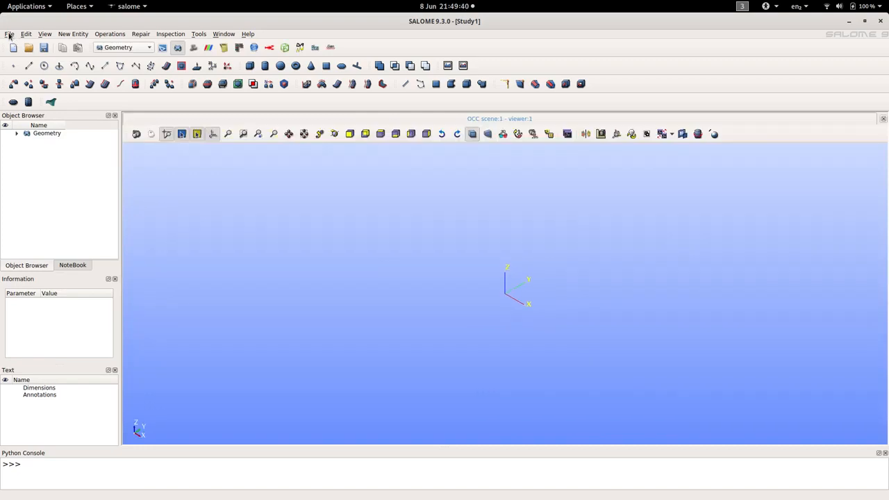
Step: Import the BREP file MetalBar.brep from the MetalBar folder in Documents
{"action": "left_click", "coordinate": [9, 34]}
{"action": "mouse_move", "coordinate": [35, 135]}
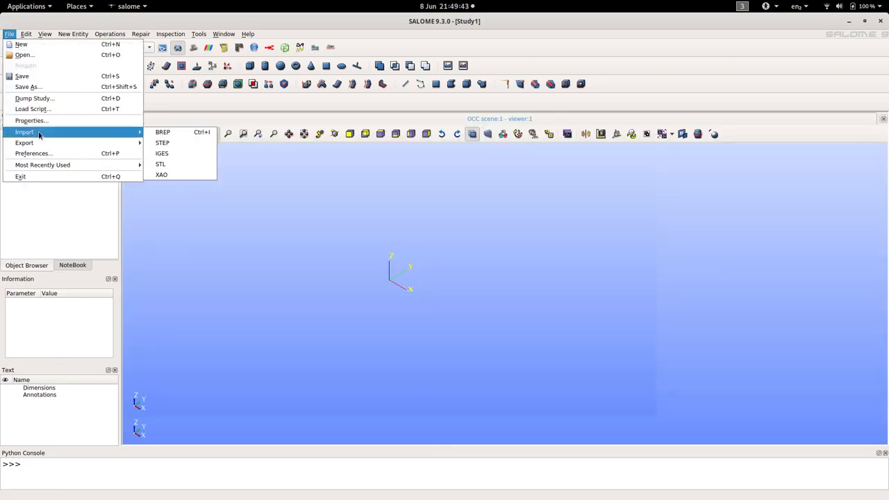
{"action": "left_click", "coordinate": [163, 136]}
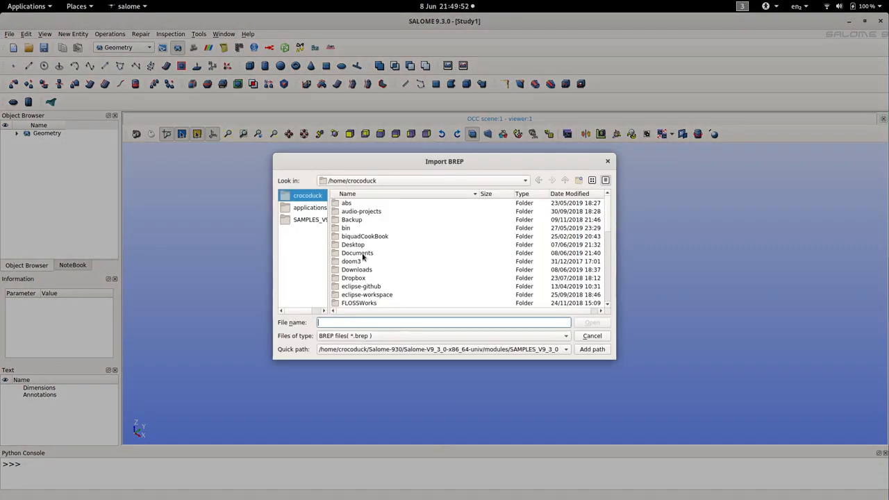
{"action": "double_click", "coordinate": [361, 253]}
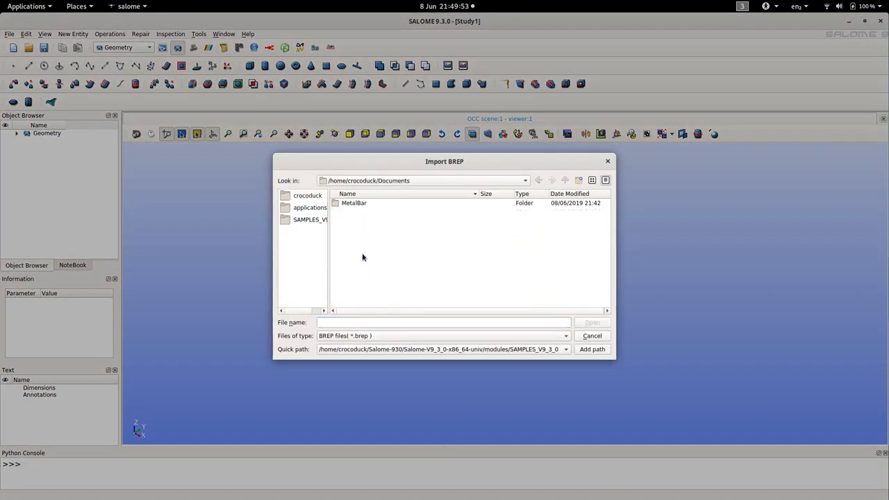
{"action": "double_click", "coordinate": [354, 205]}
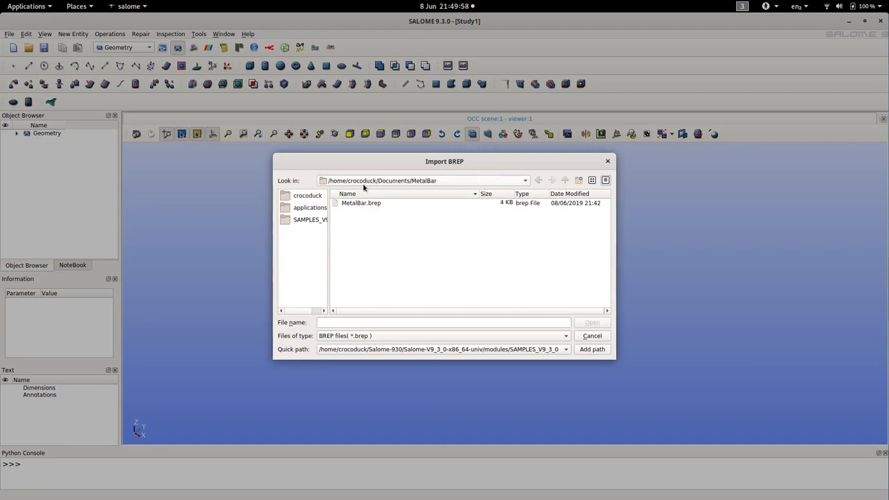
{"action": "left_click", "coordinate": [359, 205]}
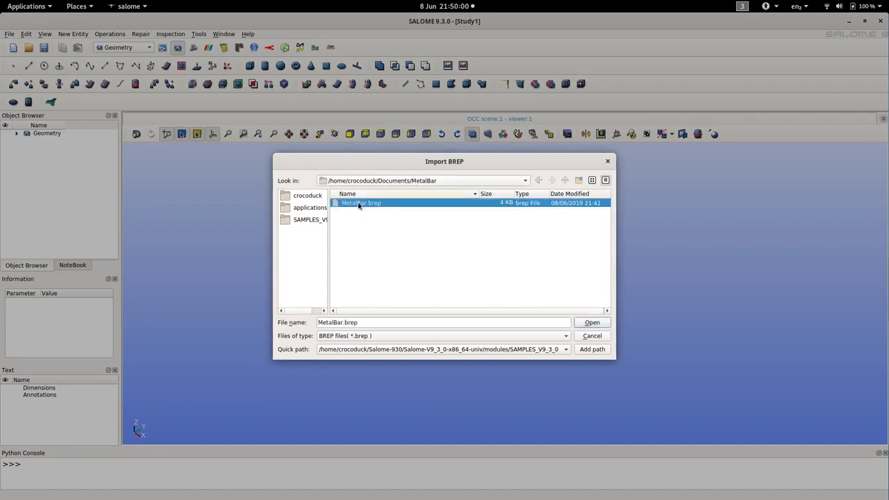
{"action": "left_click", "coordinate": [588, 324]}
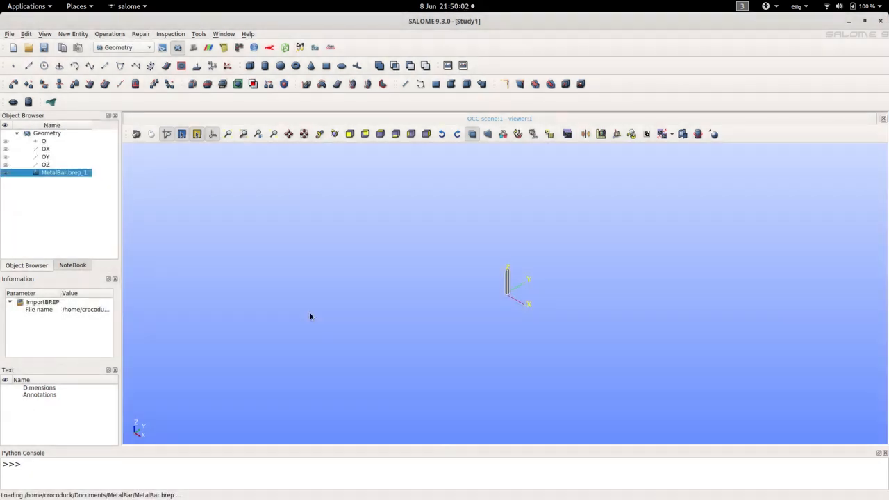
Step: Explode the imported MetalBar.brep_1 shape into sub-shapes of type Solid
{"action": "scroll", "coordinate": [511, 282], "scroll_direction": "up", "scroll_amount": 5}
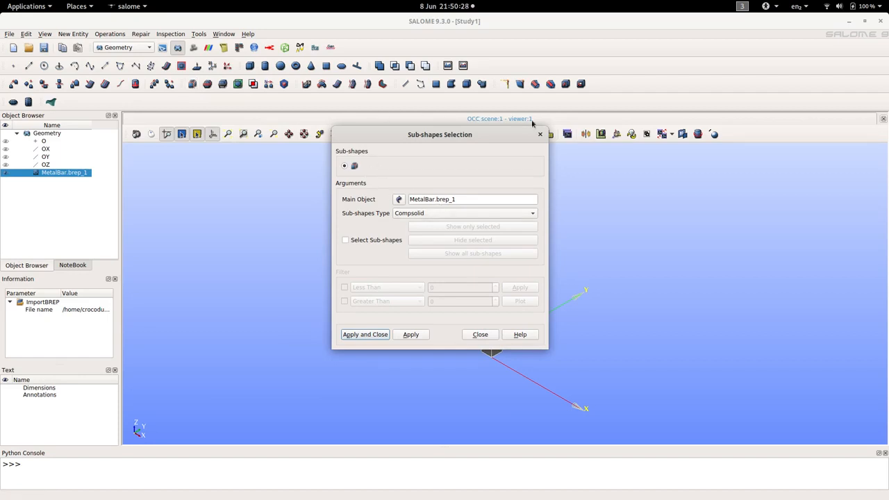
{"action": "left_click", "coordinate": [429, 213]}
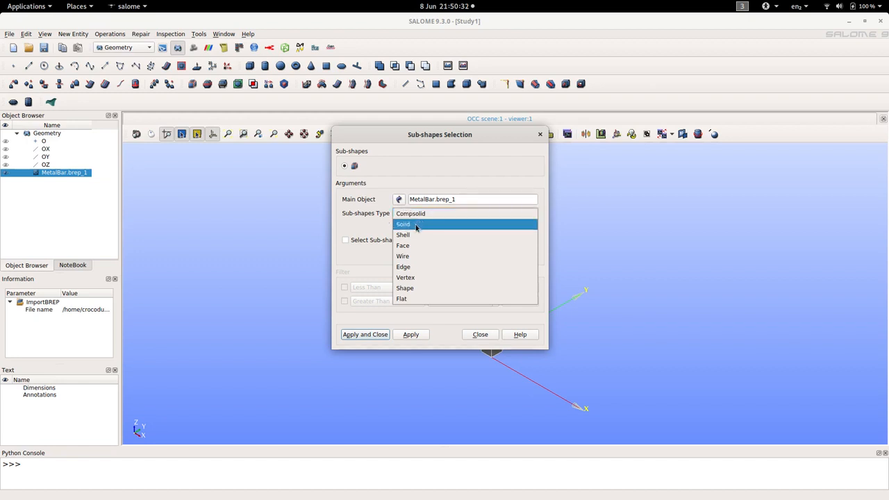
{"action": "left_click", "coordinate": [415, 226]}
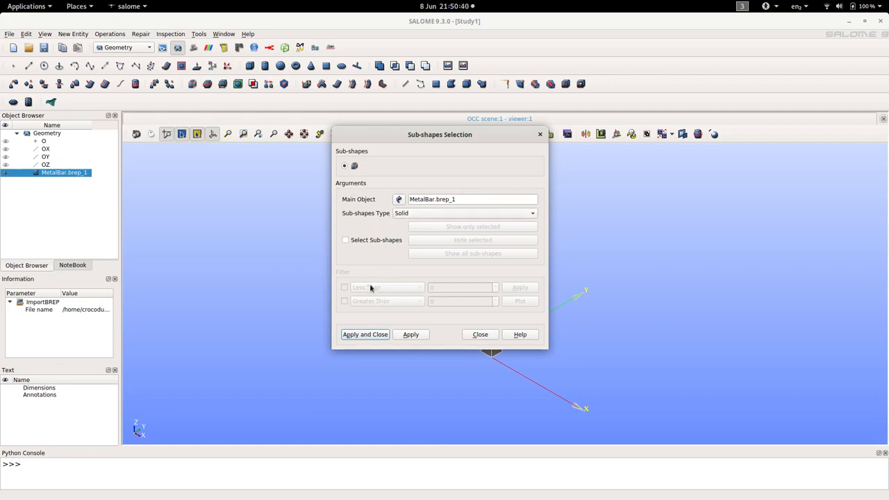
{"action": "left_click", "coordinate": [365, 335]}
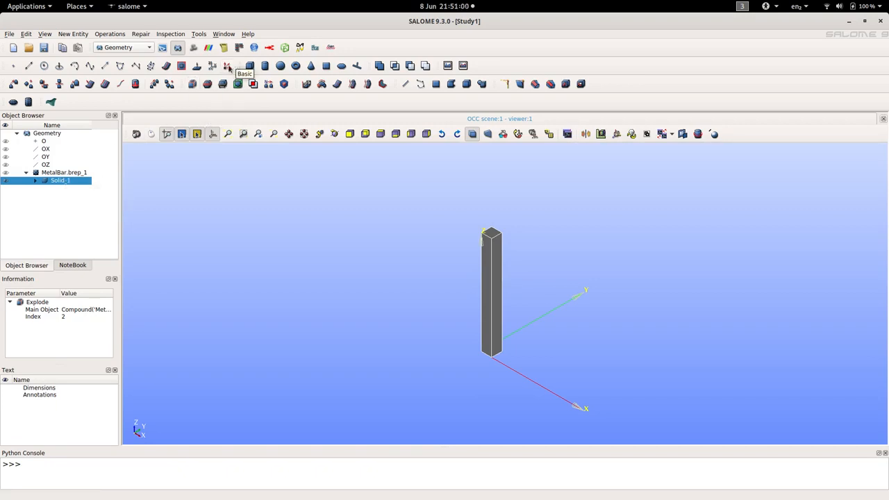
Step: Explode Solid_1 into sub-shapes of type Face
{"action": "left_click", "coordinate": [191, 84]}
{"action": "left_click", "coordinate": [423, 213]}
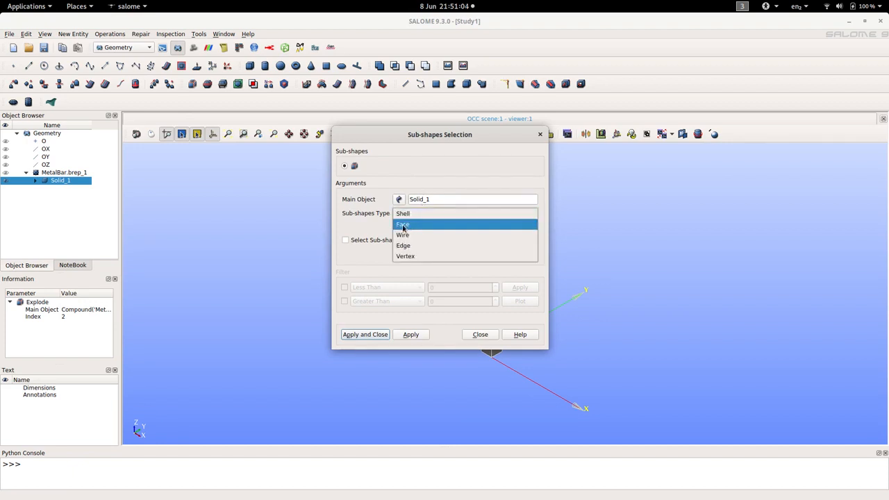
{"action": "left_click", "coordinate": [401, 226]}
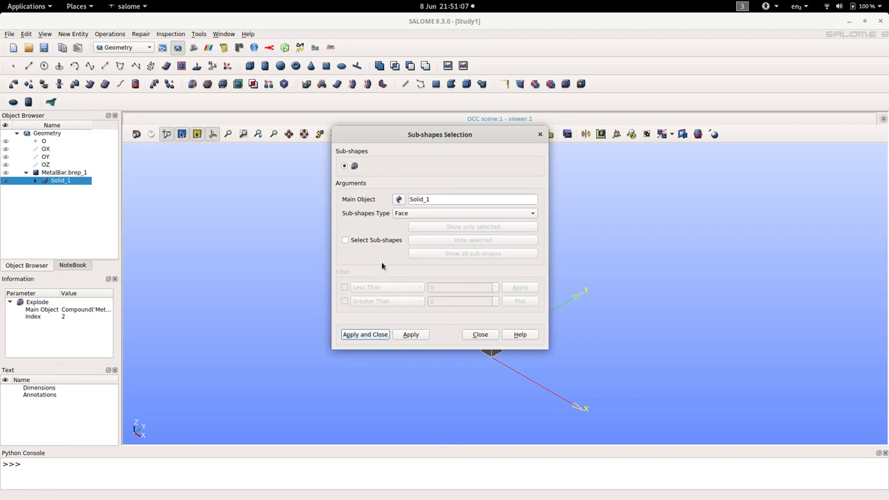
{"action": "left_click", "coordinate": [372, 339]}
Step: Examine which side of the bar each face from Face_1 to Face_6 corresponds to by highlighting them individually
{"action": "left_click", "coordinate": [52, 181]}
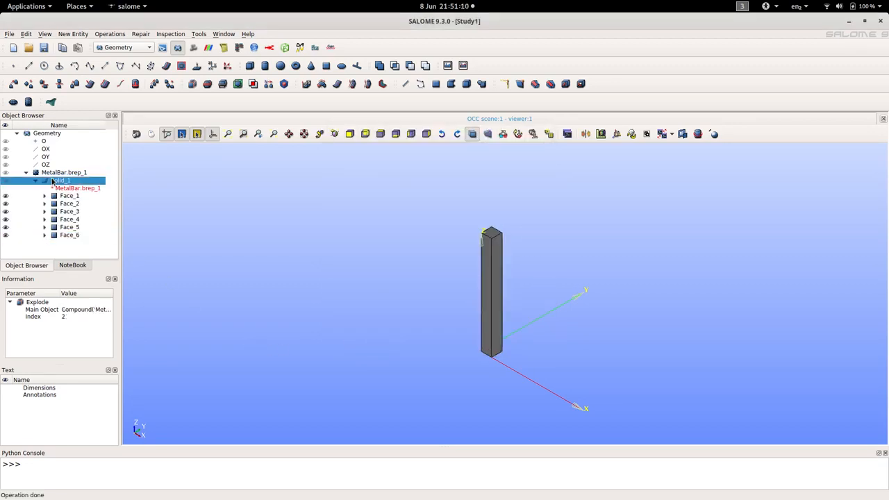
{"action": "left_click", "coordinate": [68, 197]}
{"action": "left_click", "coordinate": [69, 211]}
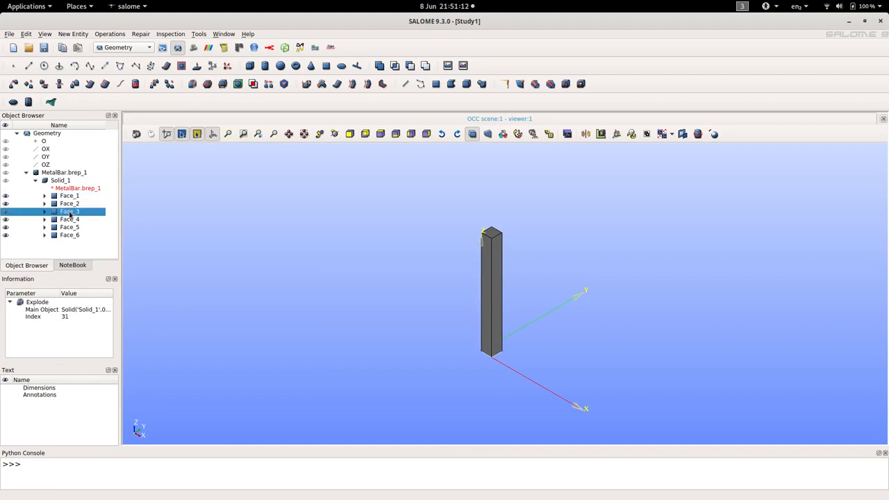
{"action": "left_click", "coordinate": [69, 226]}
{"action": "left_click", "coordinate": [69, 236], "text": "shift"}
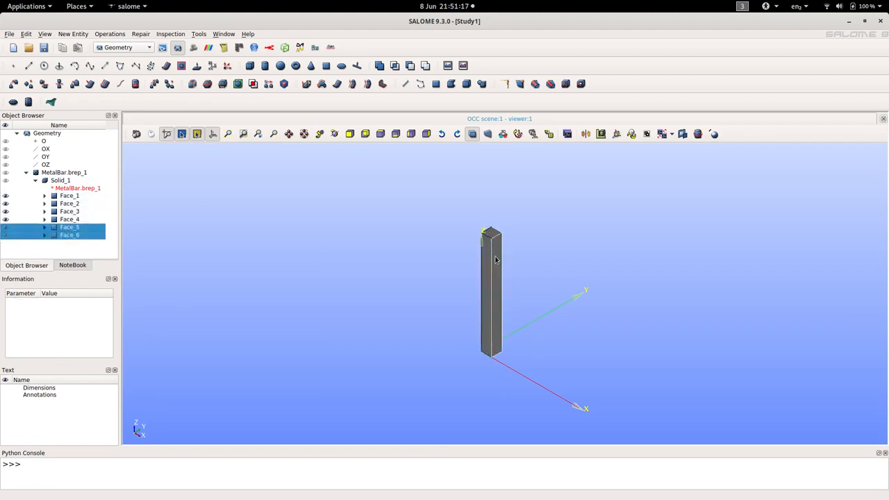
{"action": "left_click", "coordinate": [63, 237]}
{"action": "left_click", "coordinate": [65, 219]}
{"action": "left_click", "coordinate": [66, 197]}
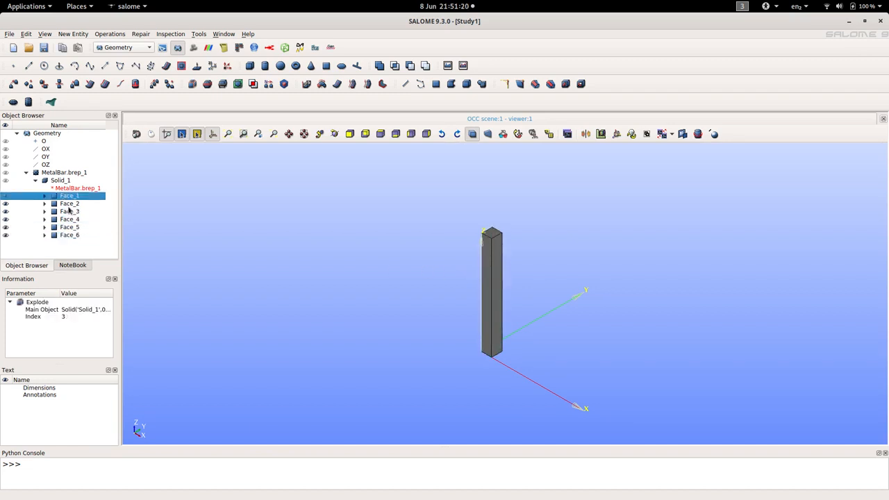
{"action": "left_click", "coordinate": [70, 181]}
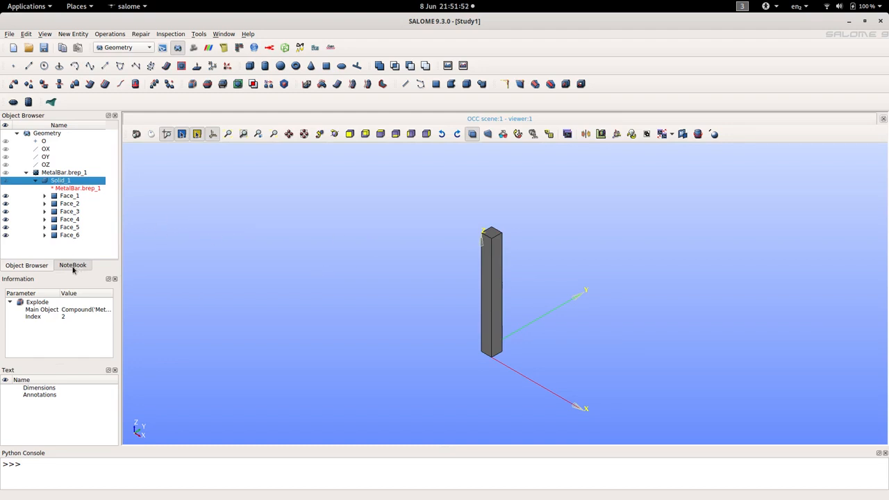
{"action": "left_click", "coordinate": [69, 211]}
{"action": "left_click", "coordinate": [70, 219]}
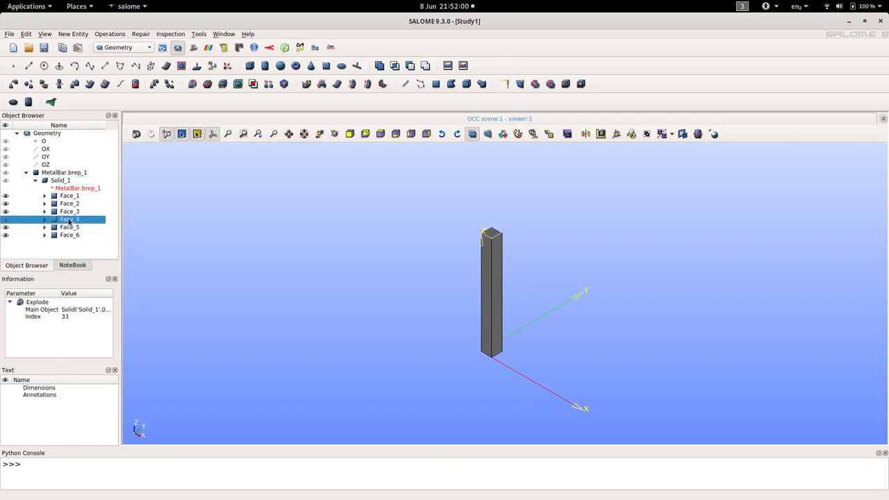
{"action": "left_click", "coordinate": [64, 228]}
{"action": "left_click", "coordinate": [63, 236]}
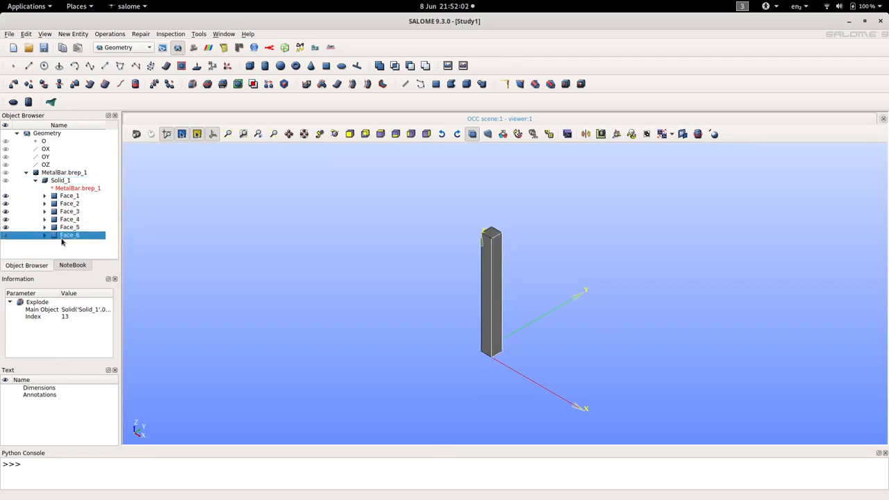
{"action": "left_click", "coordinate": [58, 182]}
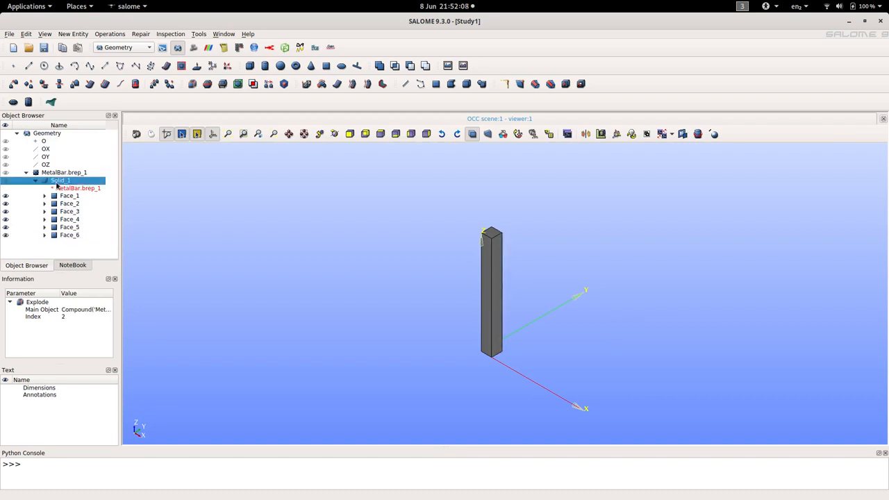
{"action": "left_click", "coordinate": [64, 199]}
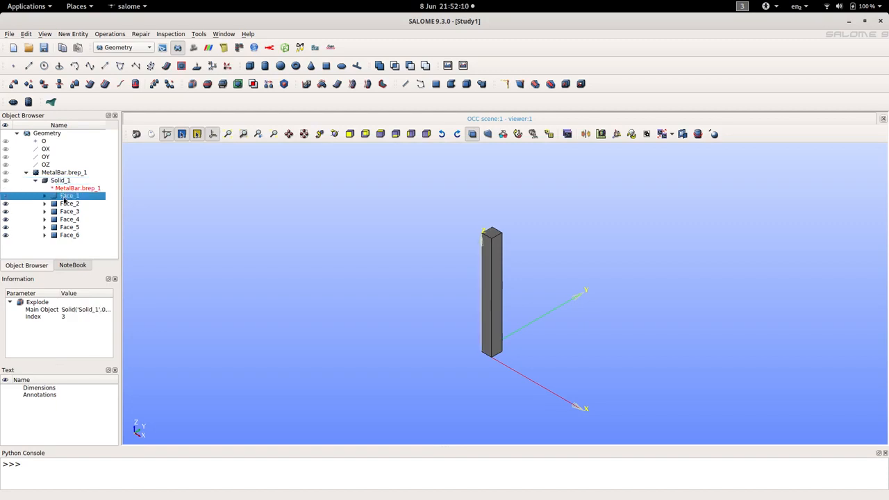
{"action": "left_click", "coordinate": [65, 205]}
{"action": "left_click", "coordinate": [64, 213]}
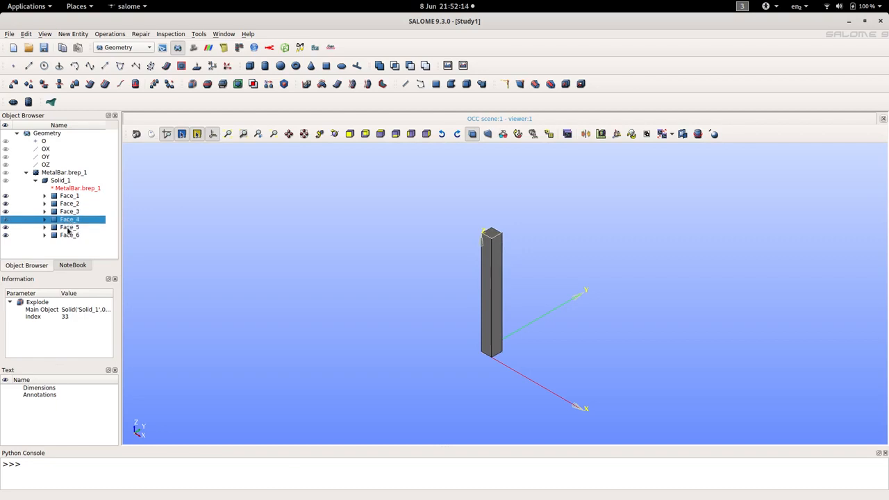
{"action": "left_click", "coordinate": [66, 228]}
{"action": "left_click", "coordinate": [64, 235]}
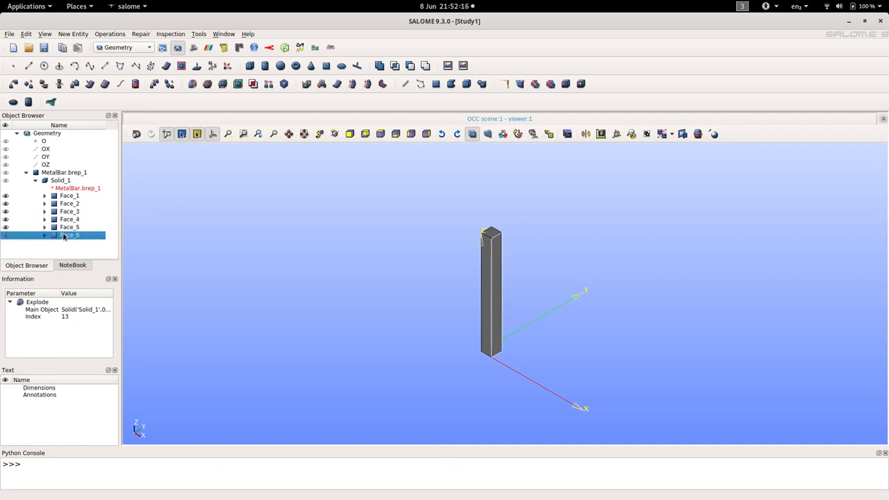
{"action": "left_click", "coordinate": [59, 172]}
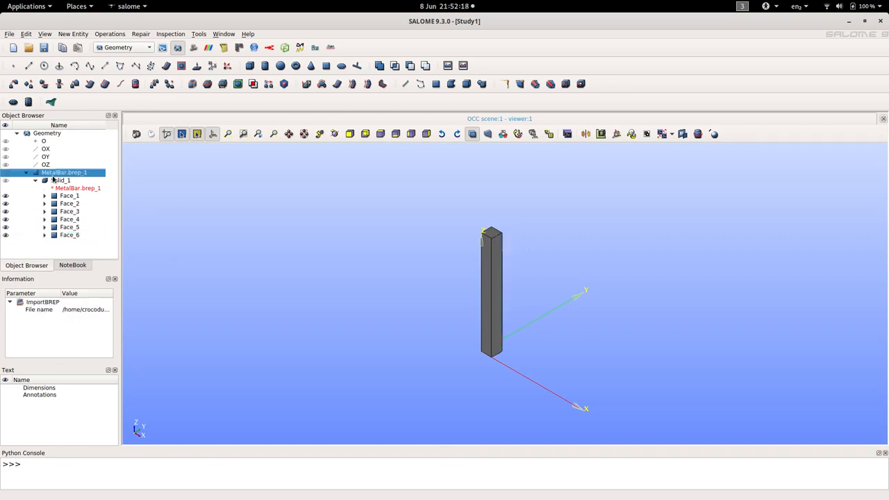
Step: Switch to the Mesh module and start a new mesh on Solid_1 with the NETGEN 1D-2D-3D algorithm
{"action": "left_click", "coordinate": [59, 180]}
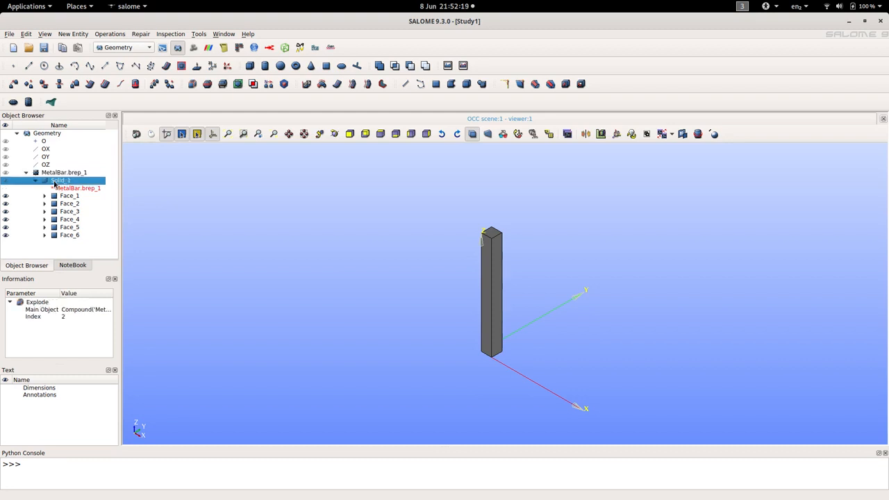
{"action": "left_click", "coordinate": [122, 47]}
{"action": "left_click", "coordinate": [117, 61]}
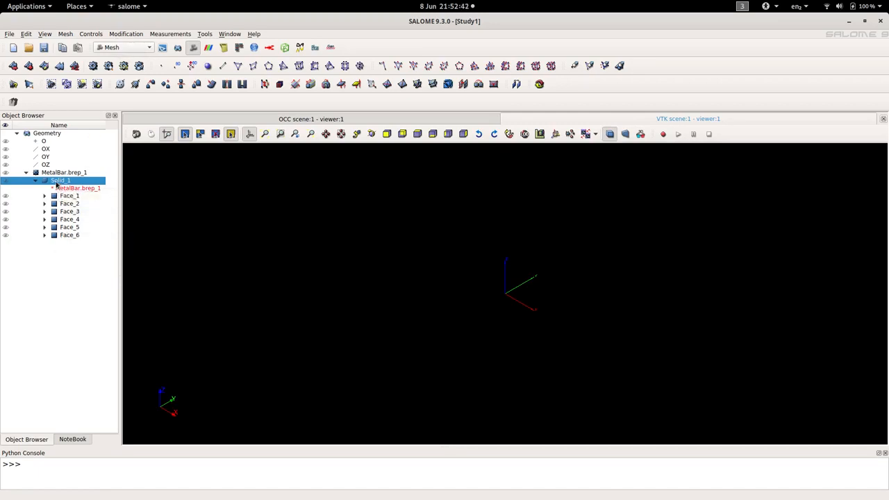
{"action": "left_click", "coordinate": [65, 36]}
{"action": "left_click", "coordinate": [76, 43]}
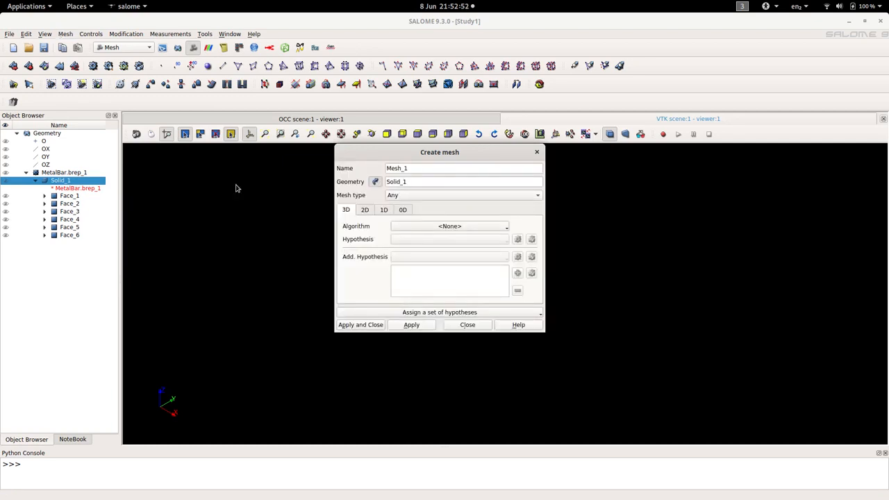
{"action": "left_click", "coordinate": [426, 230]}
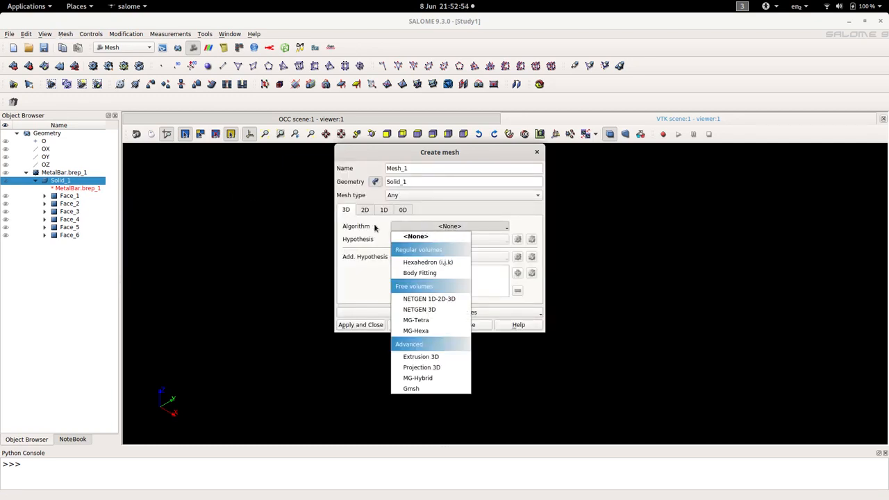
{"action": "left_click", "coordinate": [429, 299]}
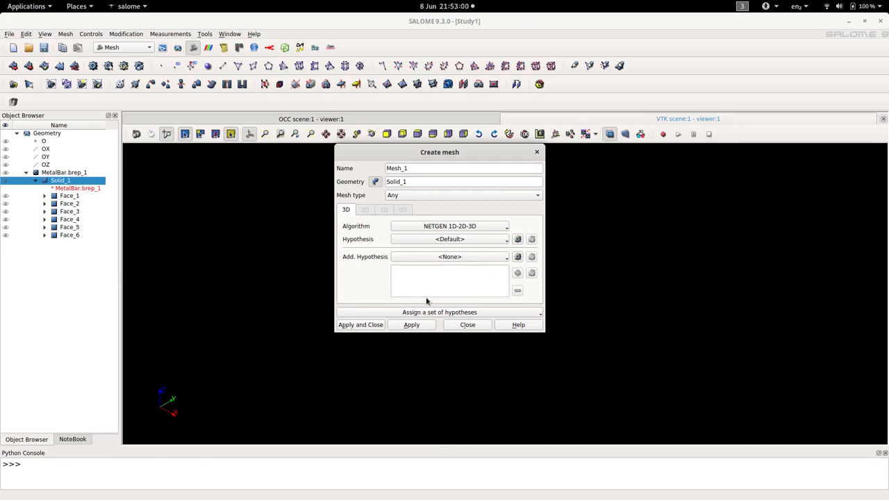
Step: Start a NETGEN 3D Parameters hypothesis and set its minimum size to 1.0 and maximum size to 5.0
{"action": "left_click", "coordinate": [517, 239]}
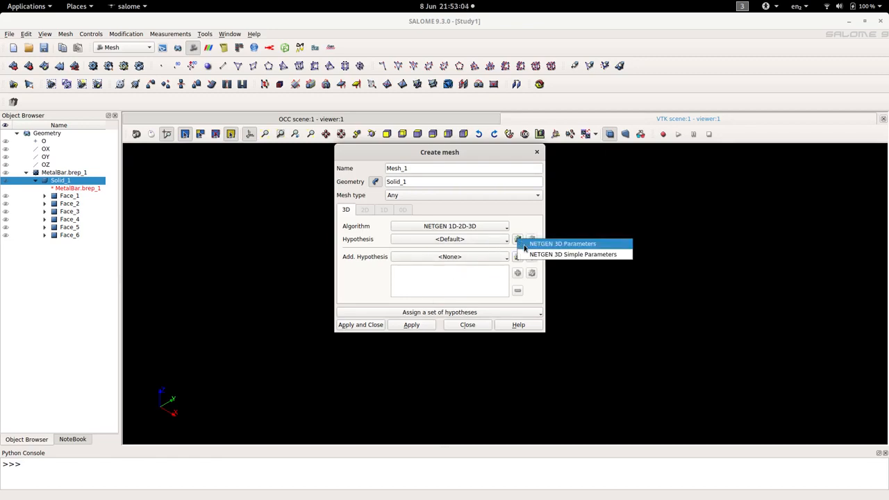
{"action": "left_click", "coordinate": [544, 245]}
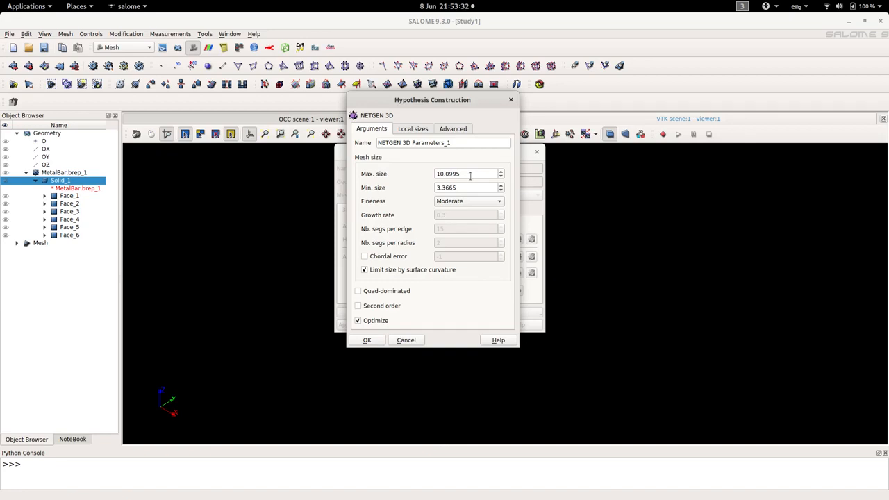
{"action": "left_click_drag", "start_coordinate": [471, 186], "coordinate": [419, 184]}
{"action": "type", "text": "1.0"}
{"action": "left_click_drag", "start_coordinate": [464, 174], "coordinate": [427, 171]}
{"action": "type", "text": "5.0"}
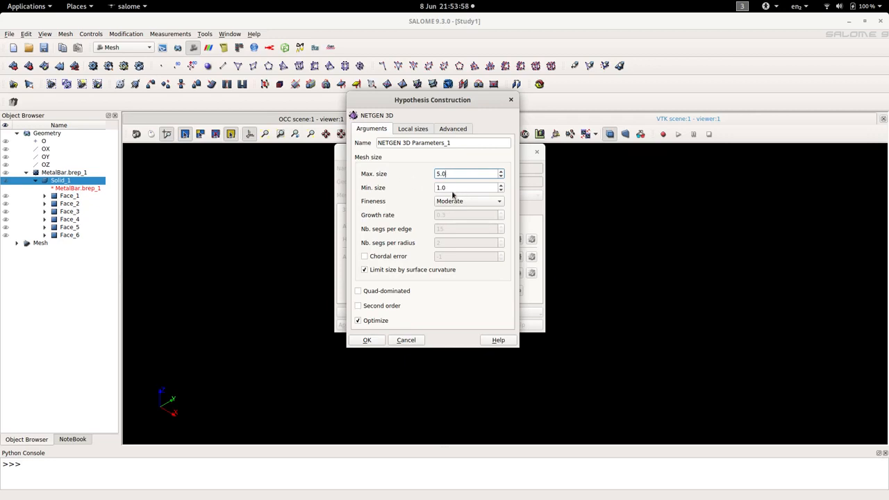
Step: Set the hypothesis fineness to Coarse, enable Second order, and create the mesh with these NETGEN 3D parameters
{"action": "left_click", "coordinate": [454, 201]}
{"action": "left_click", "coordinate": [448, 191]}
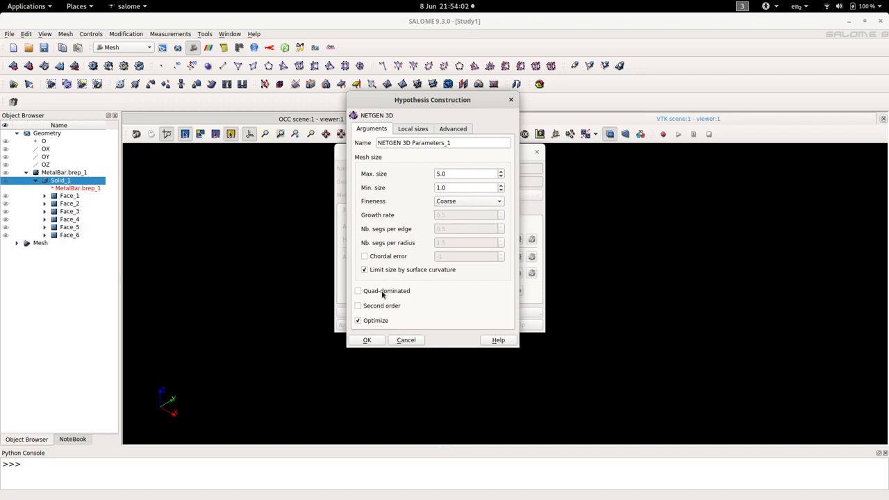
{"action": "left_click", "coordinate": [358, 306]}
{"action": "left_click", "coordinate": [377, 339]}
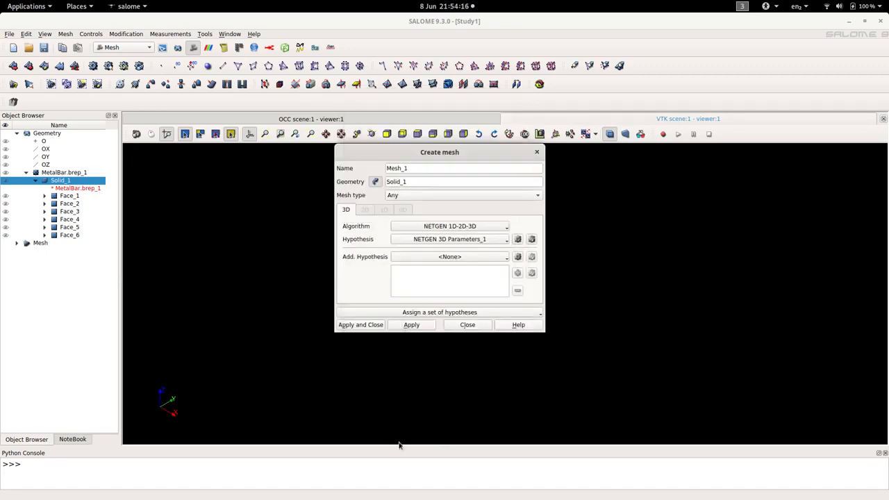
{"action": "left_click", "coordinate": [375, 328]}
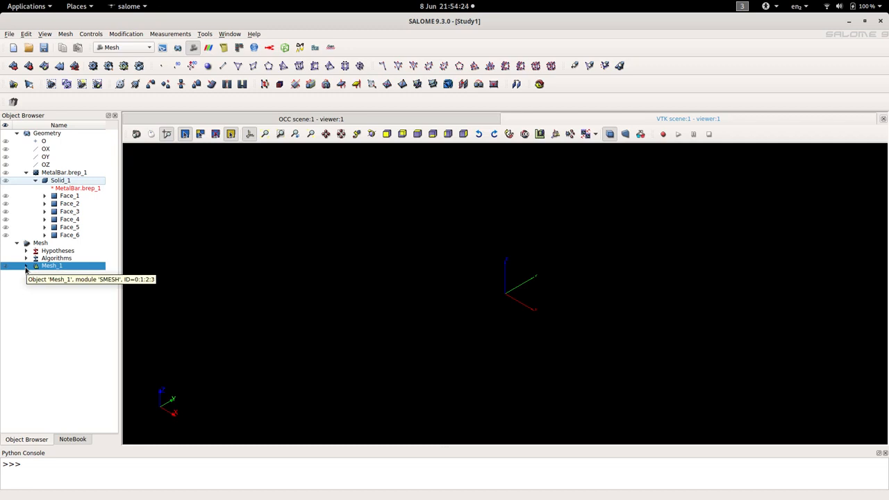
Step: Create element groups on Mesh_1 from the geometry Solid_1 and its faces Face_1 to Face_6
{"action": "right_click", "coordinate": [38, 267]}
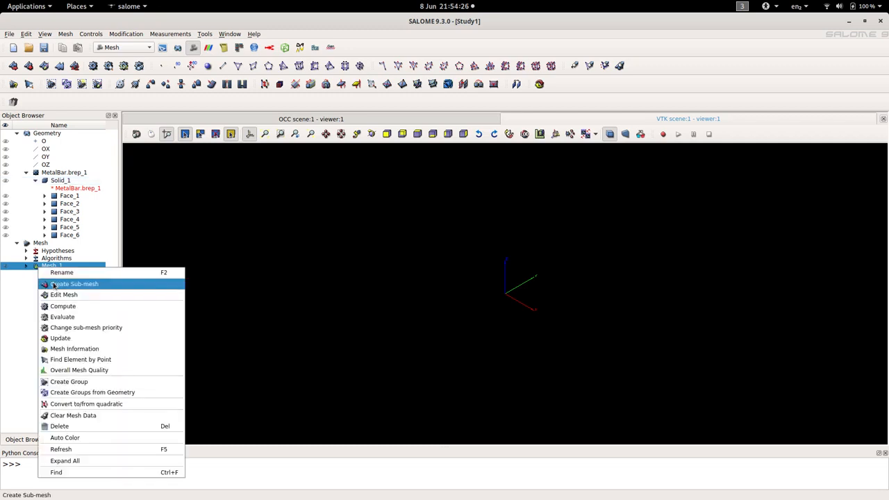
{"action": "left_click", "coordinate": [78, 395]}
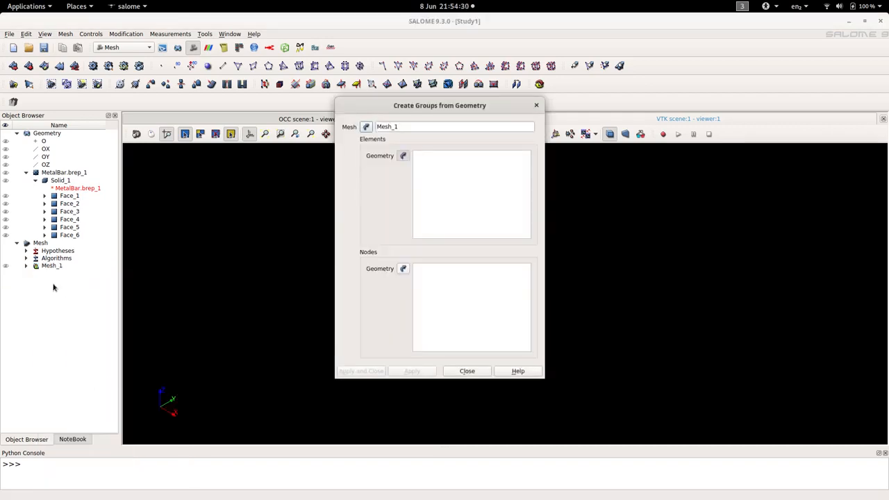
{"action": "left_click", "coordinate": [60, 182]}
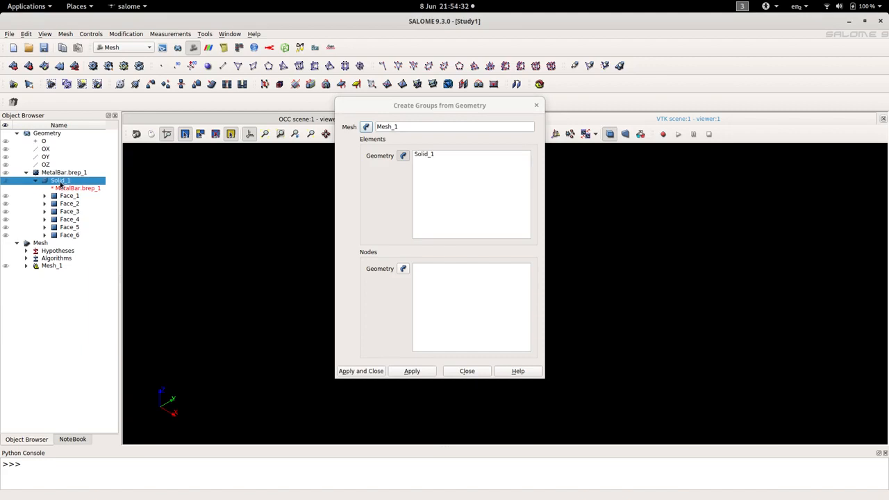
{"action": "left_click", "coordinate": [69, 234], "text": "shift"}
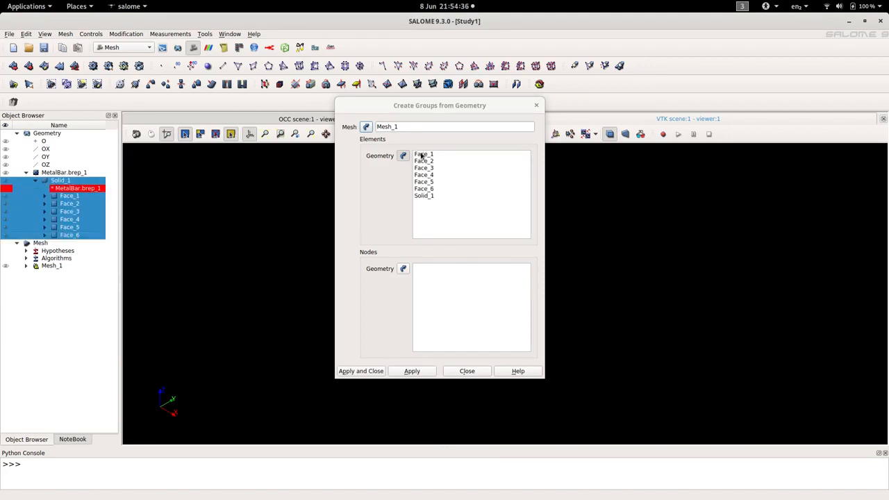
{"action": "left_click", "coordinate": [374, 372]}
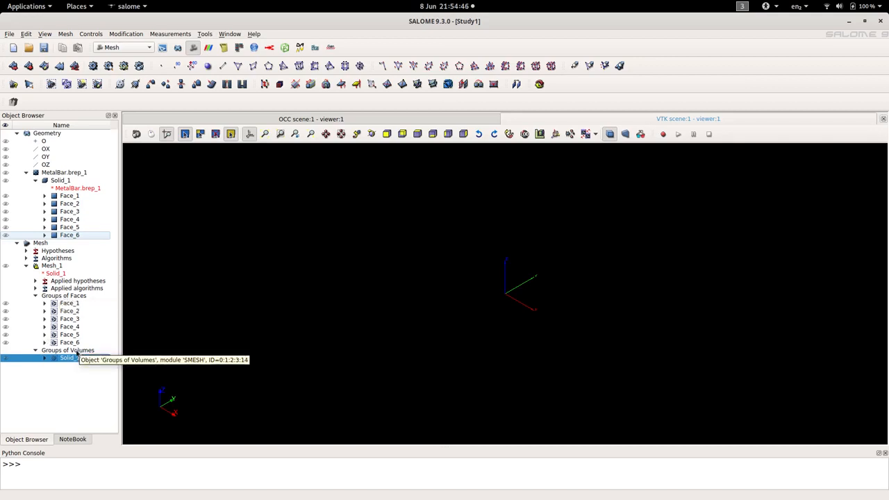
Step: Compute Mesh_1 and dismiss the computation report
{"action": "right_click", "coordinate": [59, 267]}
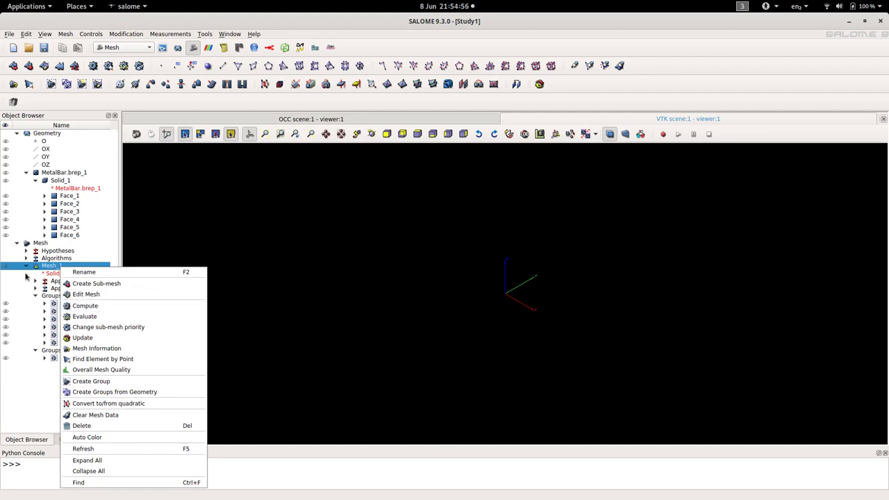
{"action": "left_click", "coordinate": [86, 307]}
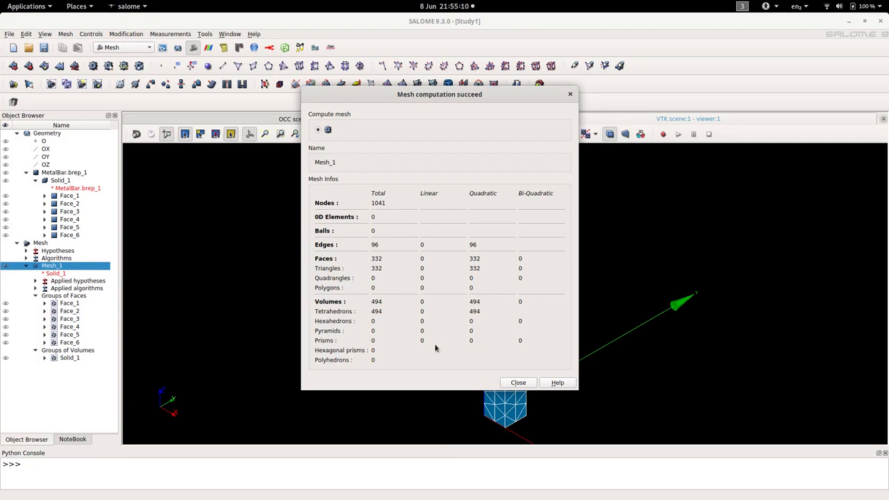
{"action": "left_click", "coordinate": [519, 383]}
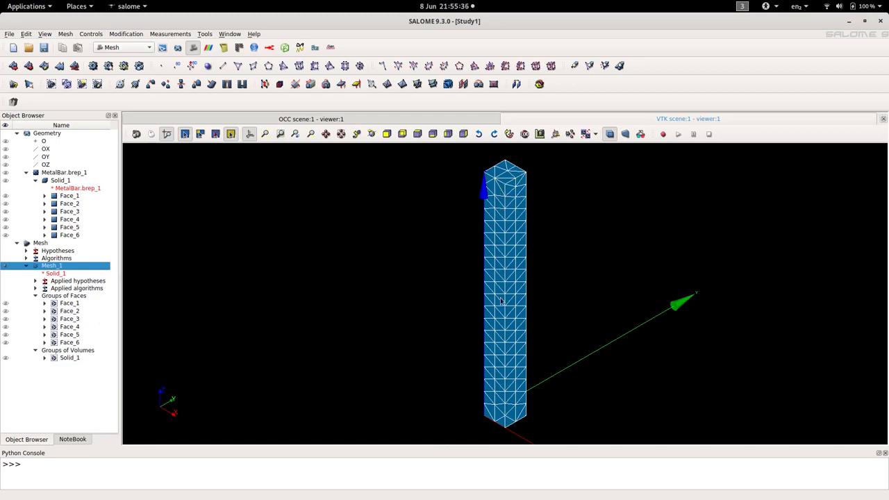
Step: Examine the volume group Solid_1 and the face groups Face_1 to Face_6 of the mesh by selecting them individually
{"action": "left_click", "coordinate": [77, 358]}
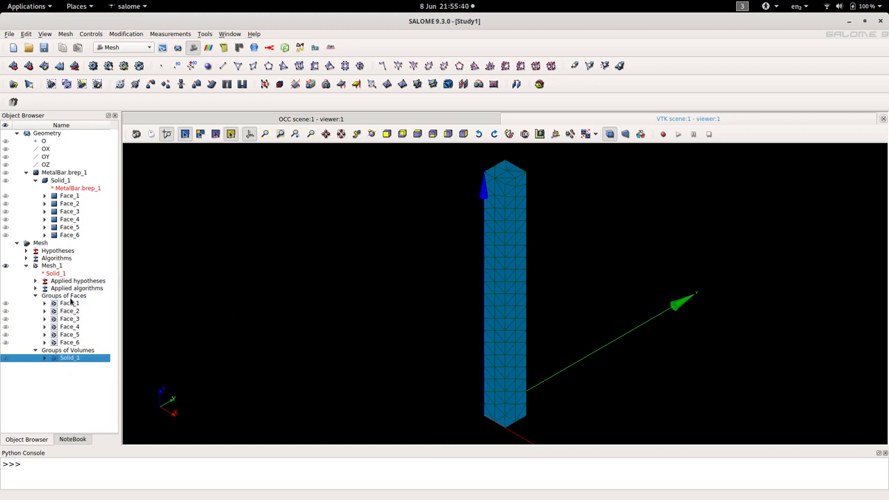
{"action": "left_click", "coordinate": [70, 304]}
{"action": "left_click", "coordinate": [70, 311]}
{"action": "left_click", "coordinate": [70, 318]}
{"action": "left_click", "coordinate": [70, 326]}
{"action": "left_click", "coordinate": [71, 335]}
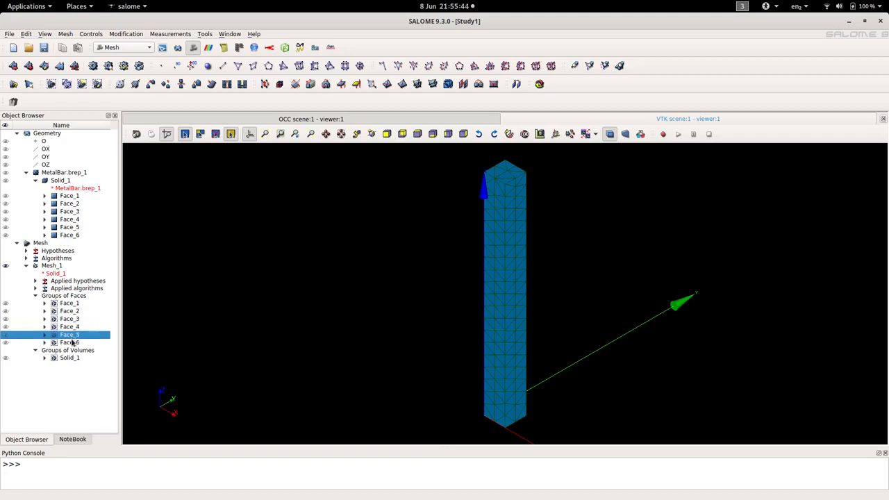
{"action": "left_click", "coordinate": [72, 342]}
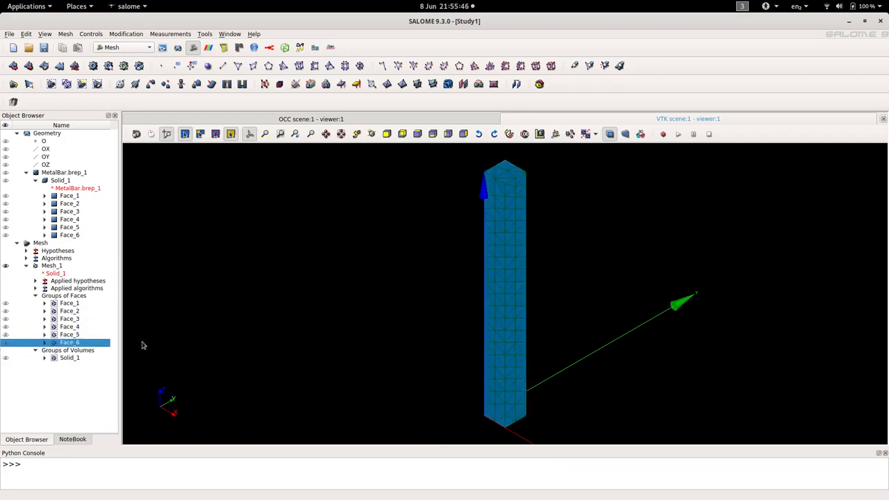
{"action": "left_click", "coordinate": [75, 335]}
{"action": "left_click", "coordinate": [75, 327]}
{"action": "left_click", "coordinate": [75, 321]}
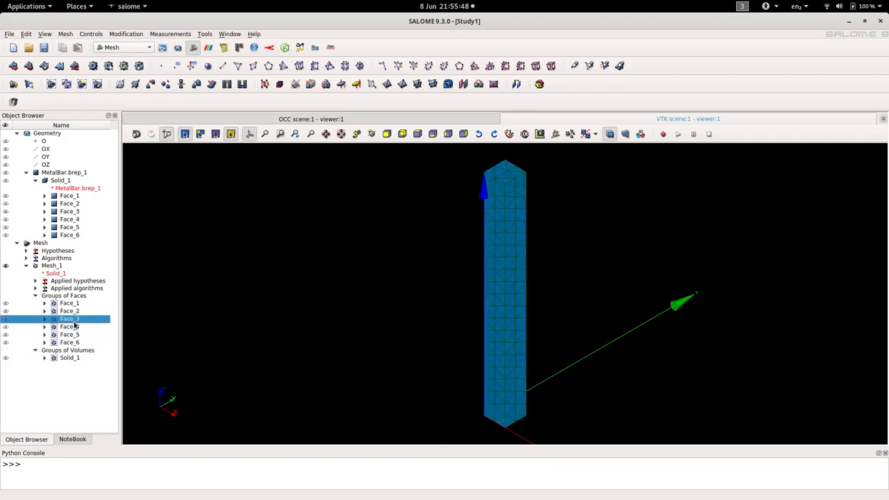
{"action": "left_click", "coordinate": [73, 312]}
{"action": "left_click", "coordinate": [72, 304]}
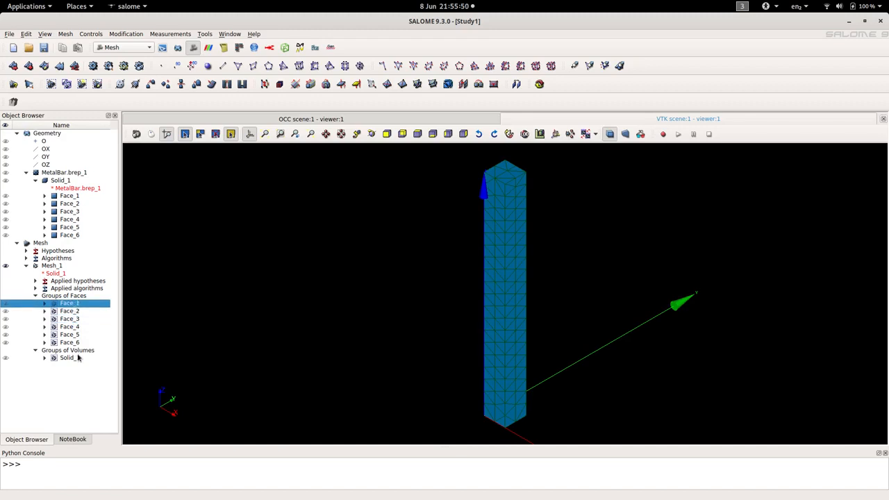
Step: Save the study as Study in HDF format in the MetalBar folder
{"action": "left_click", "coordinate": [44, 48]}
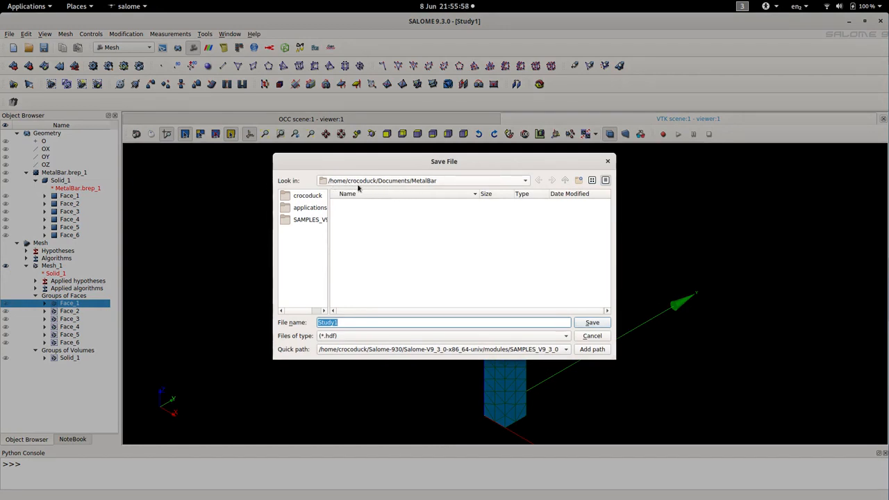
{"action": "left_click", "coordinate": [369, 322]}
{"action": "key", "text": "BackSpace"}
{"action": "left_click", "coordinate": [591, 322]}
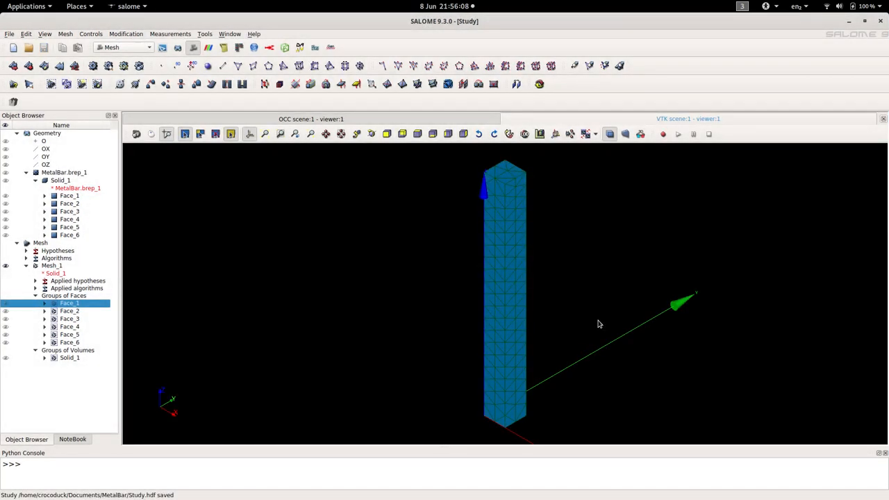
Step: Review the NETGEN 3D Parameters_1 hypothesis settings of Mesh_1 without changing them
{"action": "right_click", "coordinate": [50, 266]}
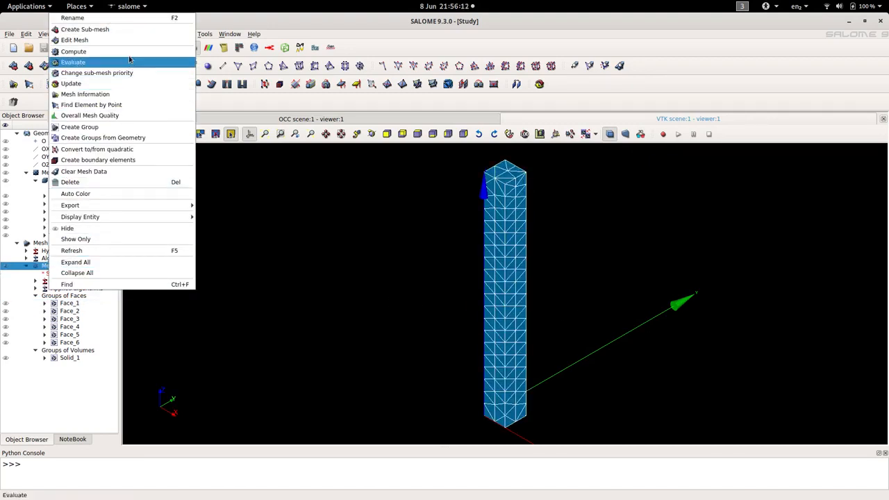
{"action": "left_click", "coordinate": [95, 43]}
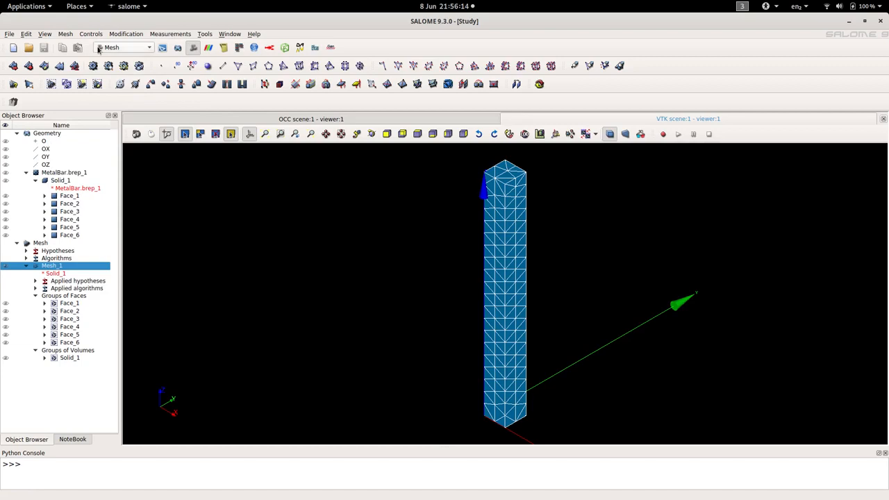
{"action": "left_click", "coordinate": [531, 239]}
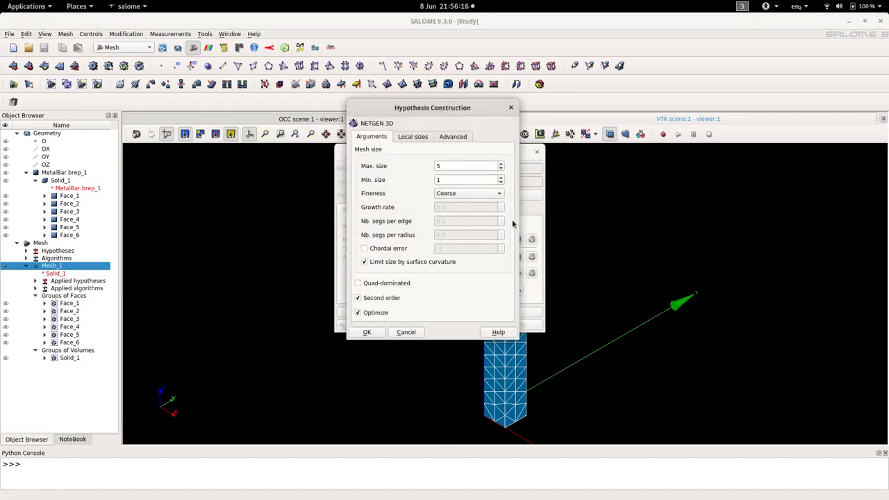
{"action": "left_click", "coordinate": [510, 108]}
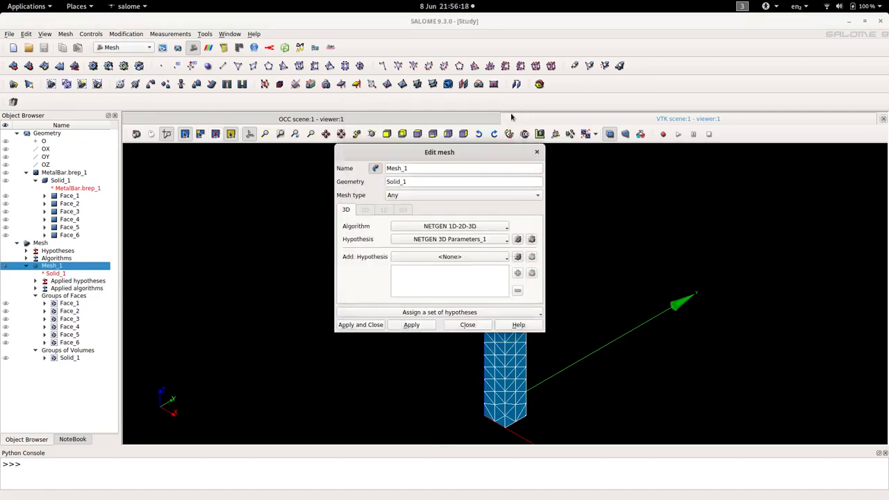
{"action": "left_click", "coordinate": [537, 152]}
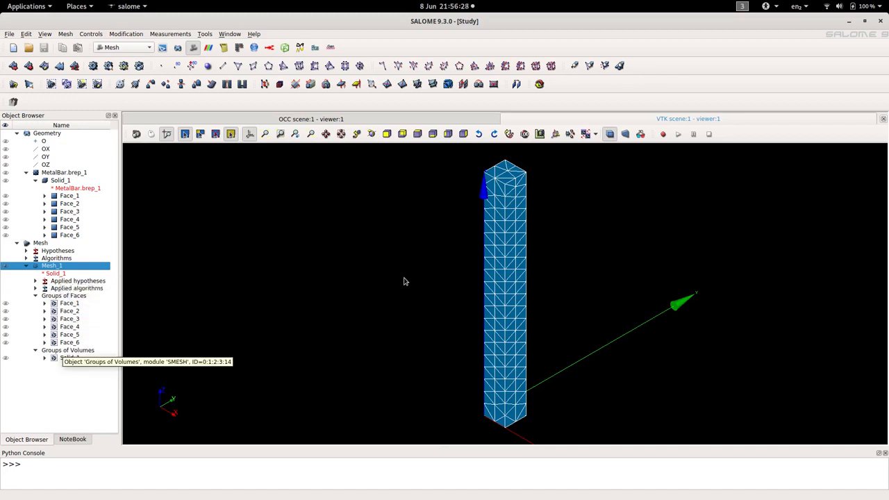
Step: Export Mesh_1 as a UNV file named Mesh in the MetalBar folder
{"action": "right_click", "coordinate": [62, 267]}
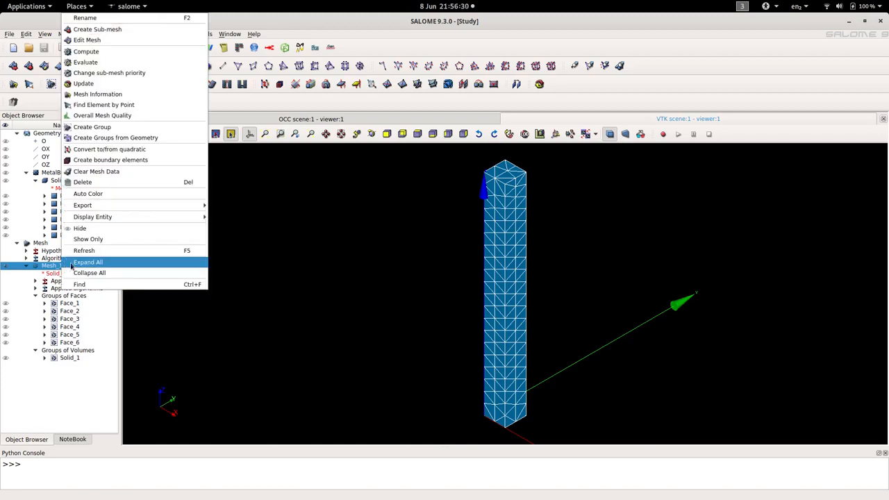
{"action": "mouse_move", "coordinate": [107, 207]}
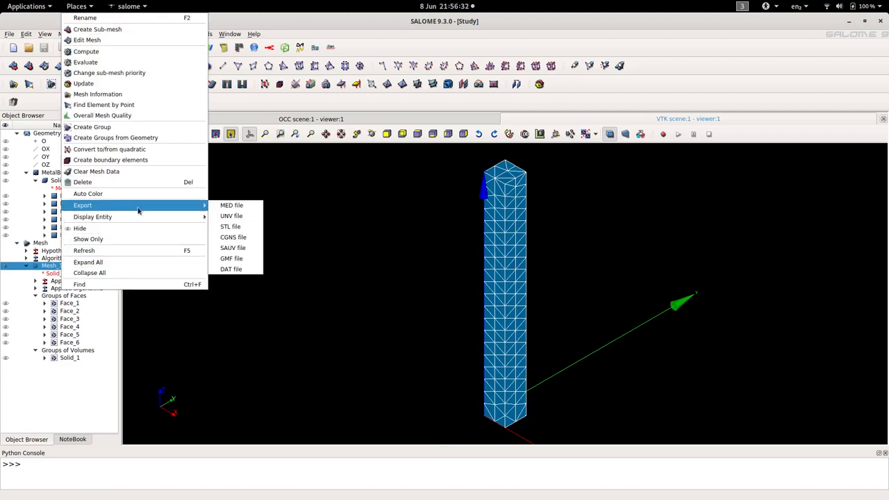
{"action": "left_click", "coordinate": [238, 216]}
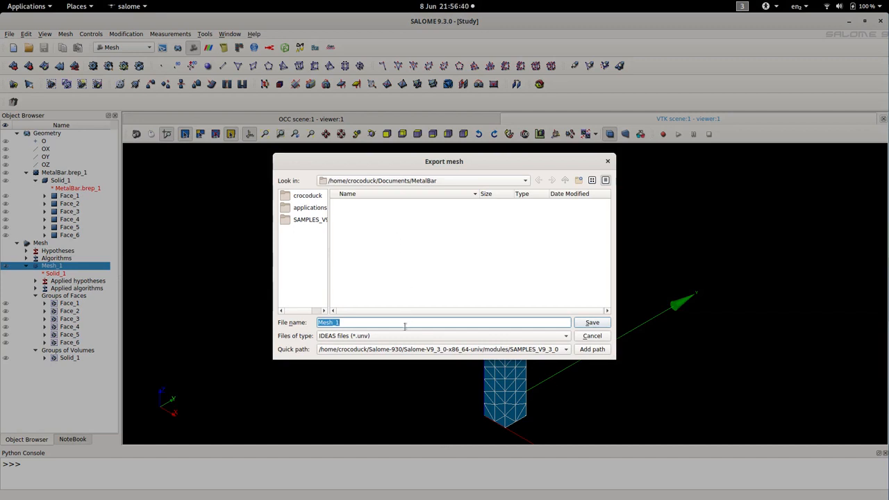
{"action": "left_click", "coordinate": [367, 322]}
{"action": "left_click", "coordinate": [591, 324]}
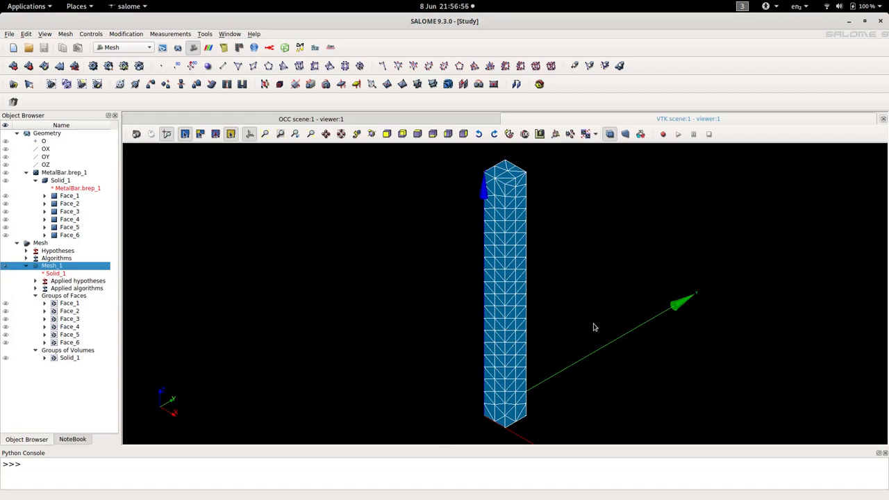